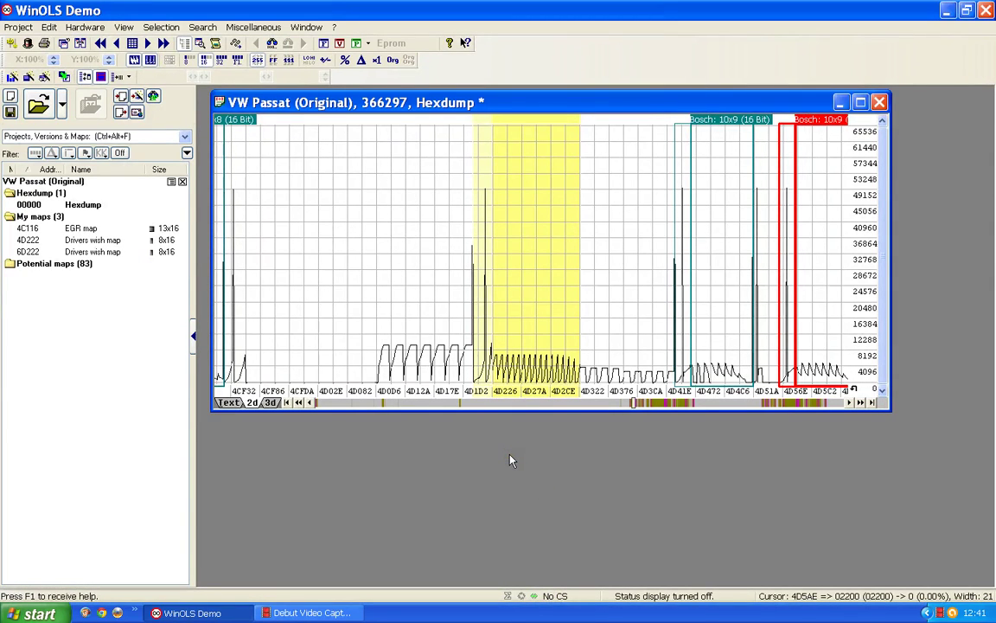
Open the Bosch 21x3 potential map near address 4D934 from the hexdump and reposition its map window.
click(524, 465)
click(849, 402)
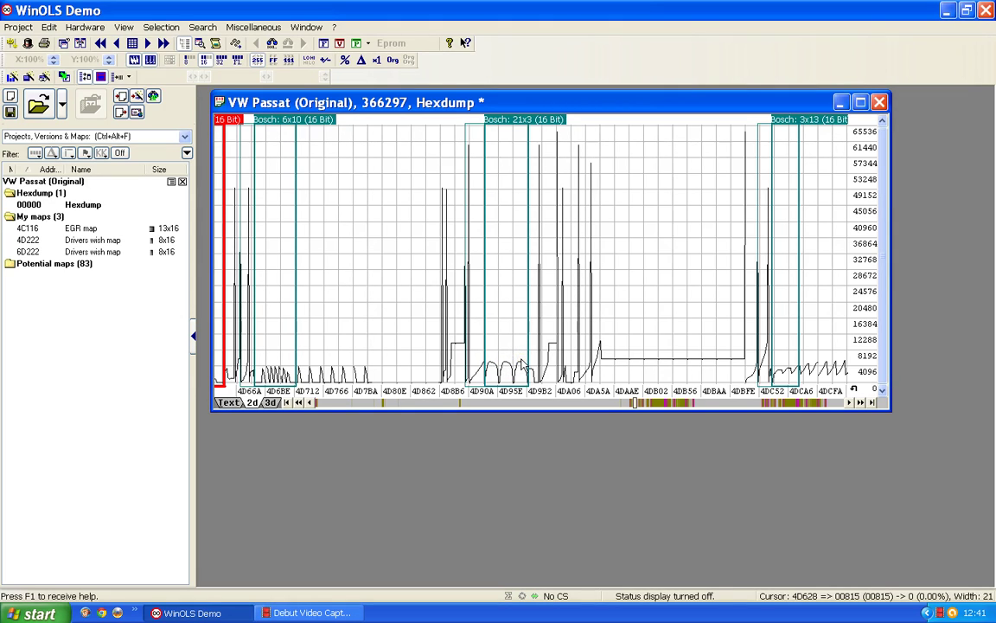
double_click(508, 121)
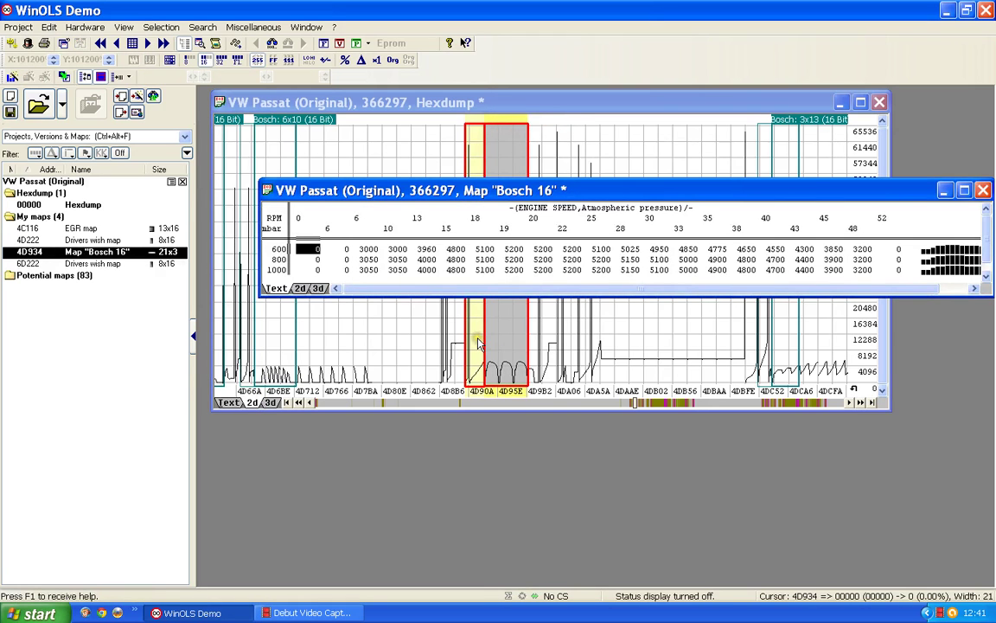
click(511, 328)
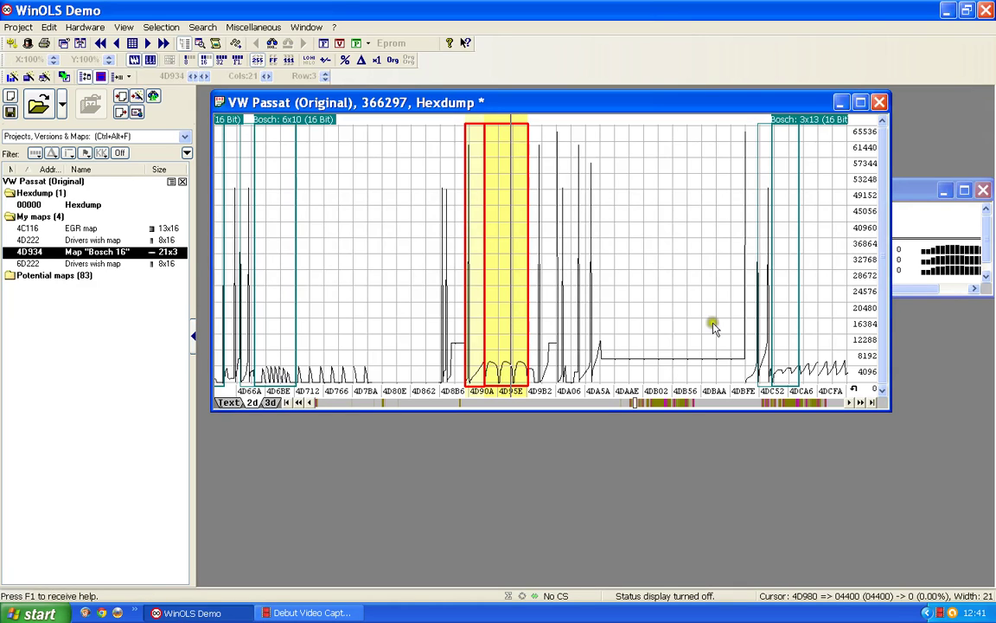
click(900, 230)
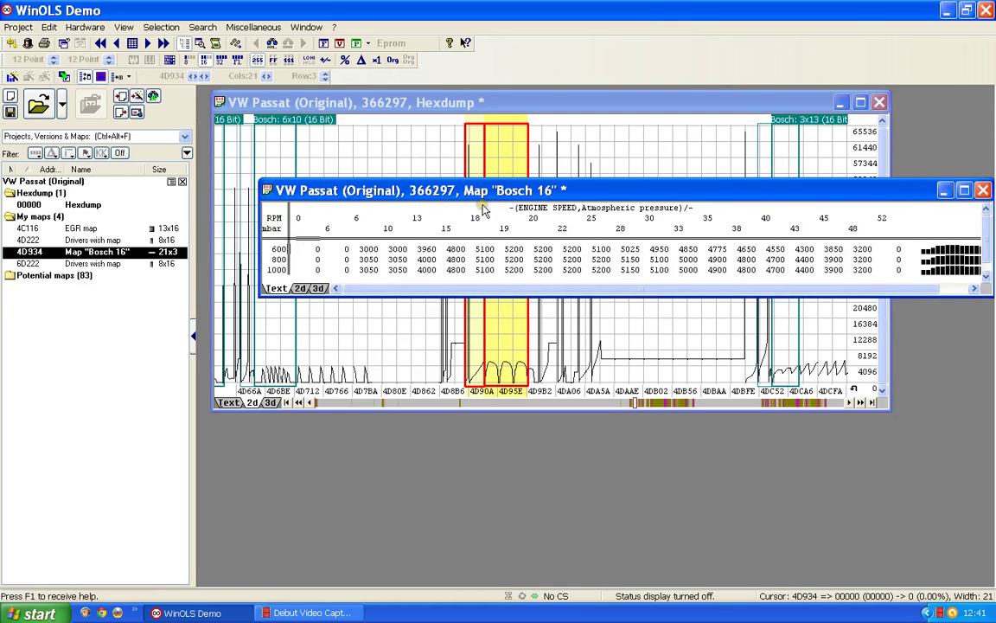
click(375, 218)
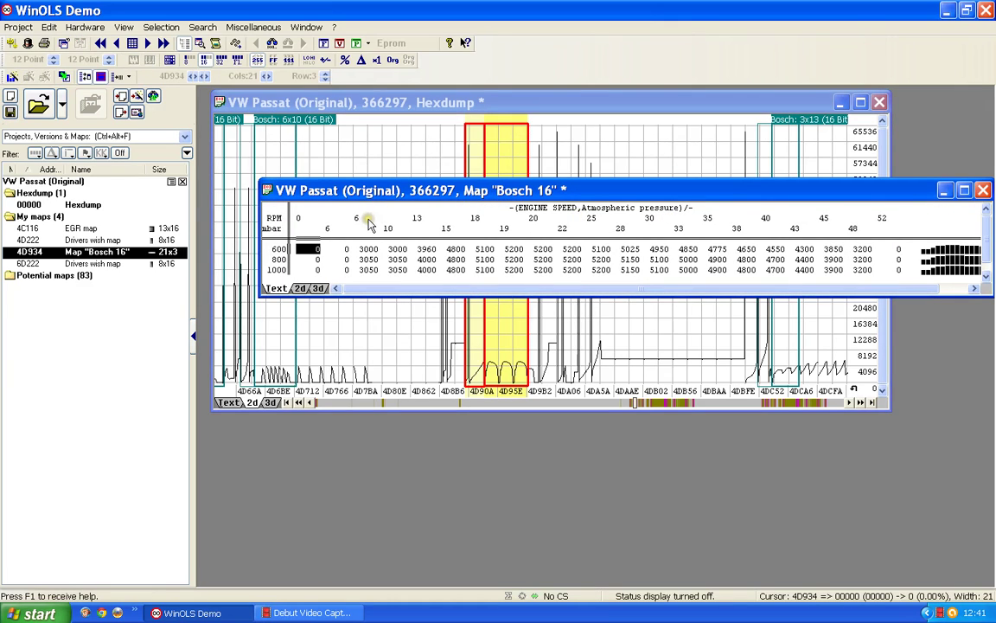
click(573, 219)
drag(518, 190, 481, 179)
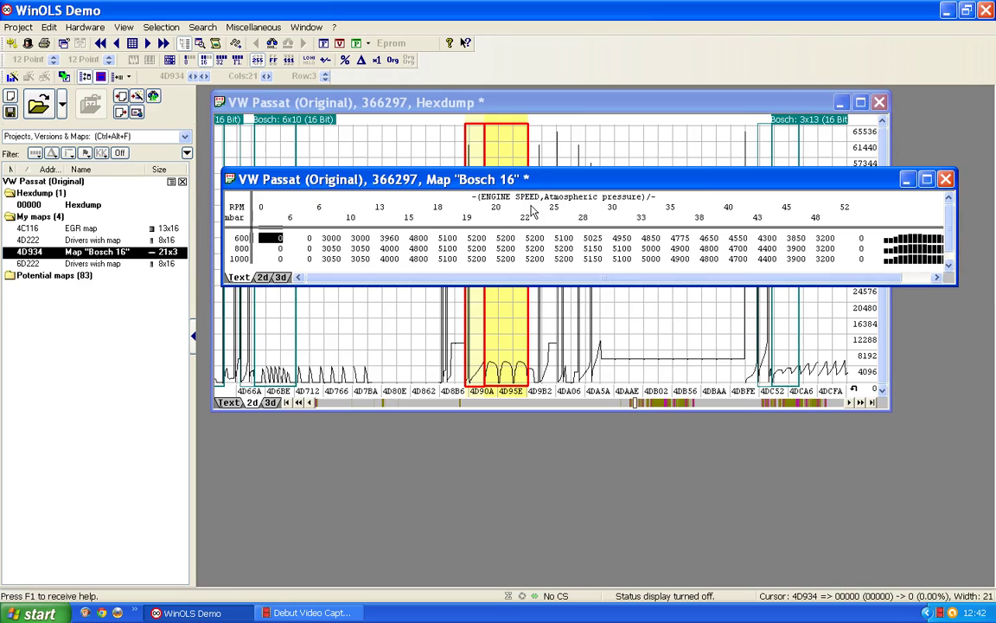
Open the properties of the 21x3 map and rename it "Torque limit map".
double_click(497, 227)
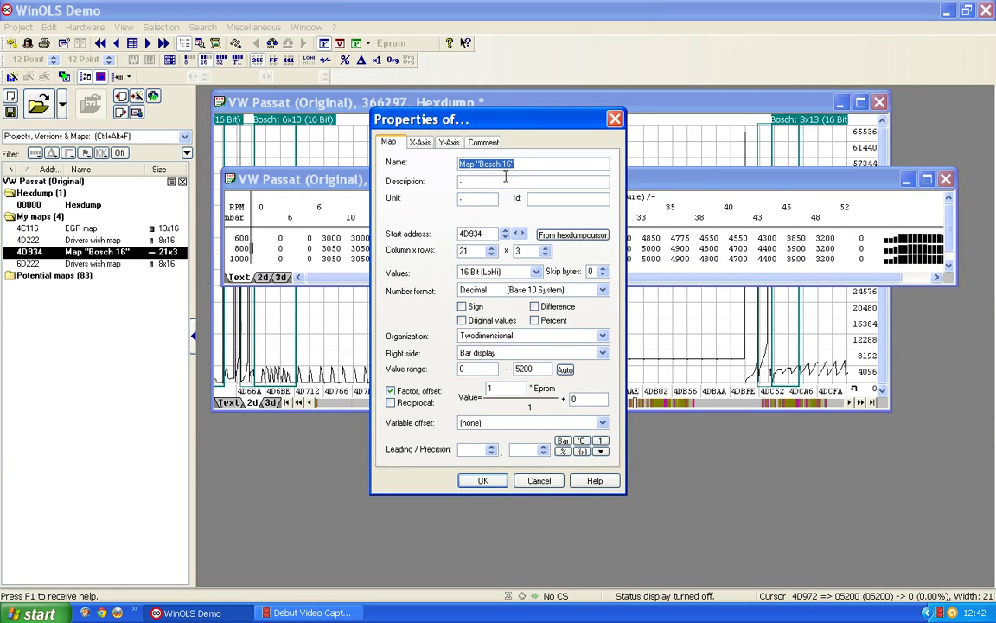
text(T)
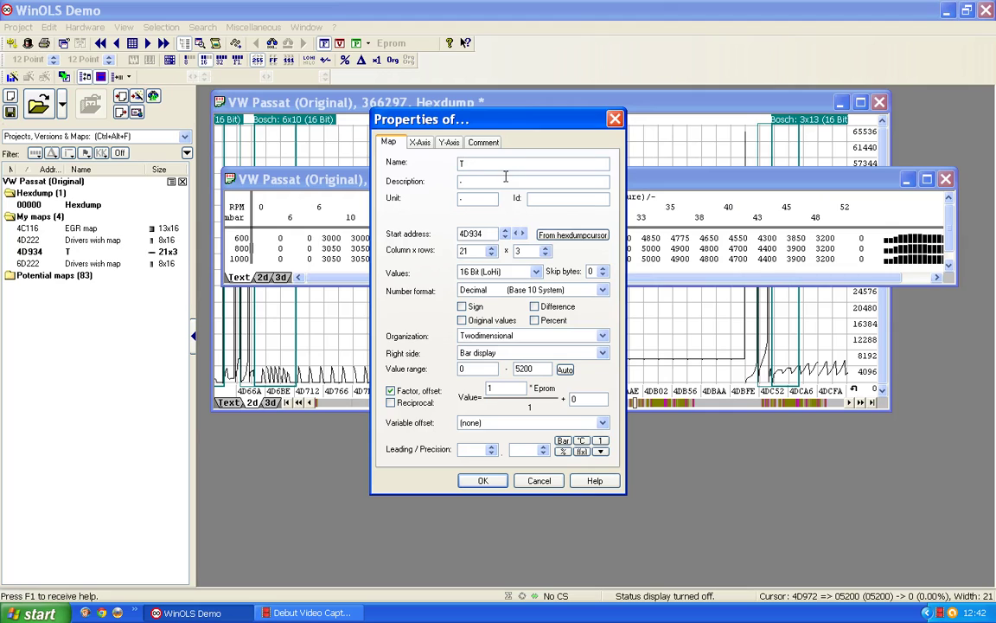
text(orque limit map)
Set the map's description to "I.Q" and its unit to "mg/stroke".
click(471, 181)
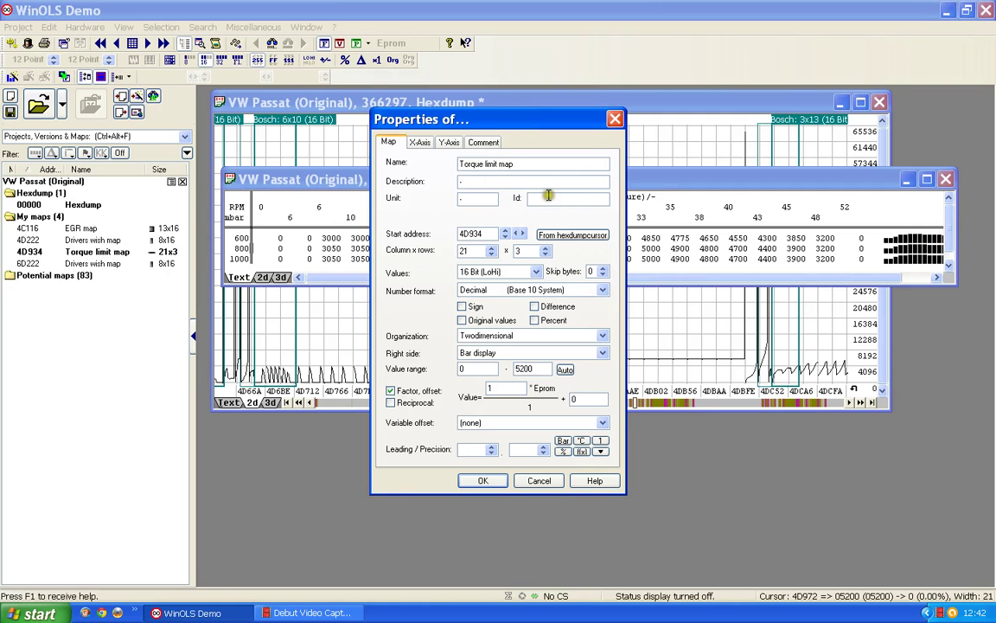
click(516, 199)
click(489, 180)
click(471, 197)
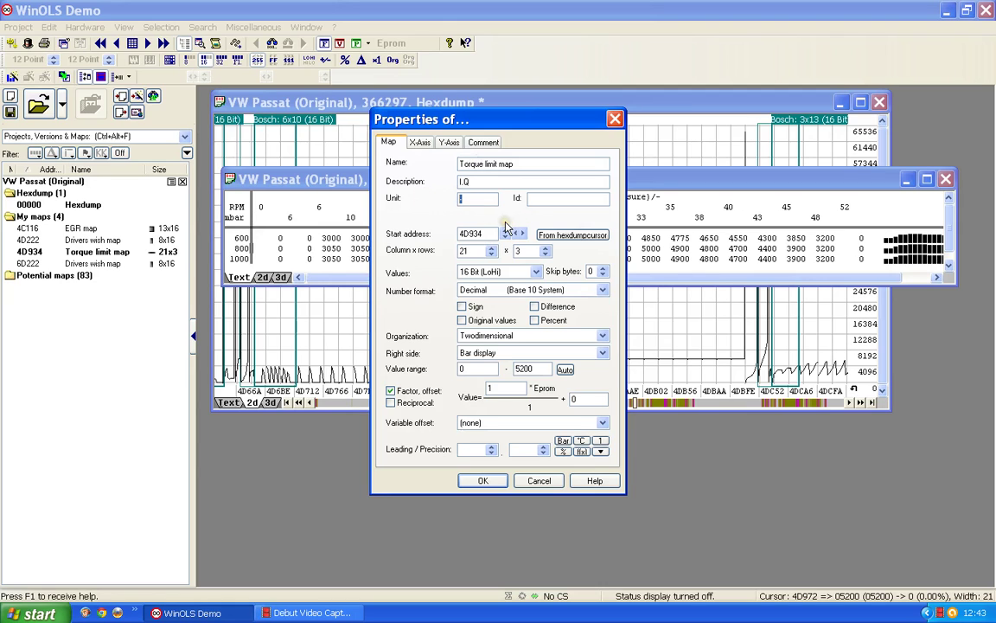
text(mg/stroke)
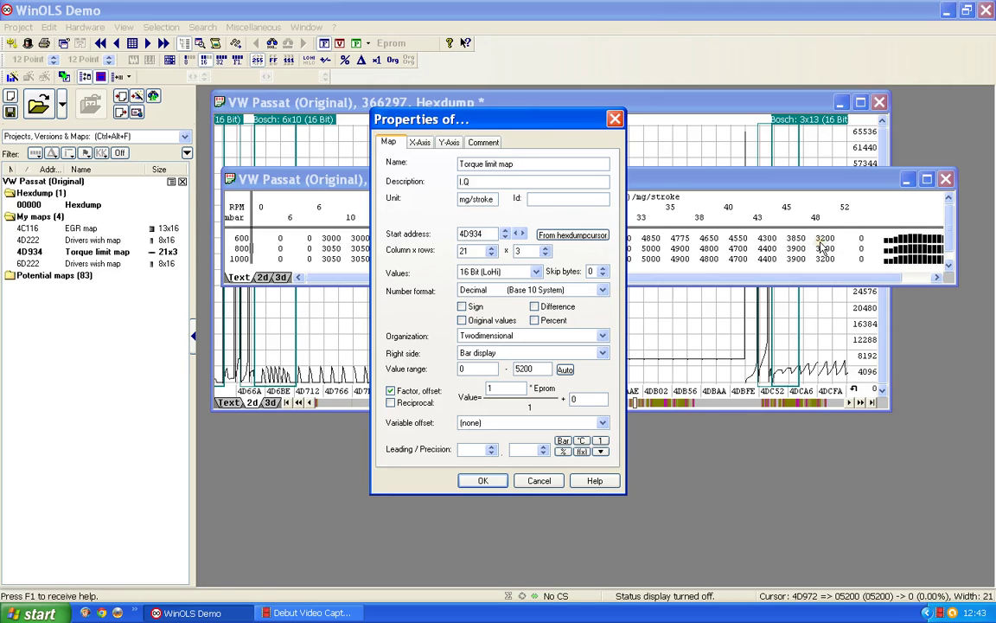
Set the conversion factor of the map values to 0.01.
double_click(495, 388)
text(0.01)
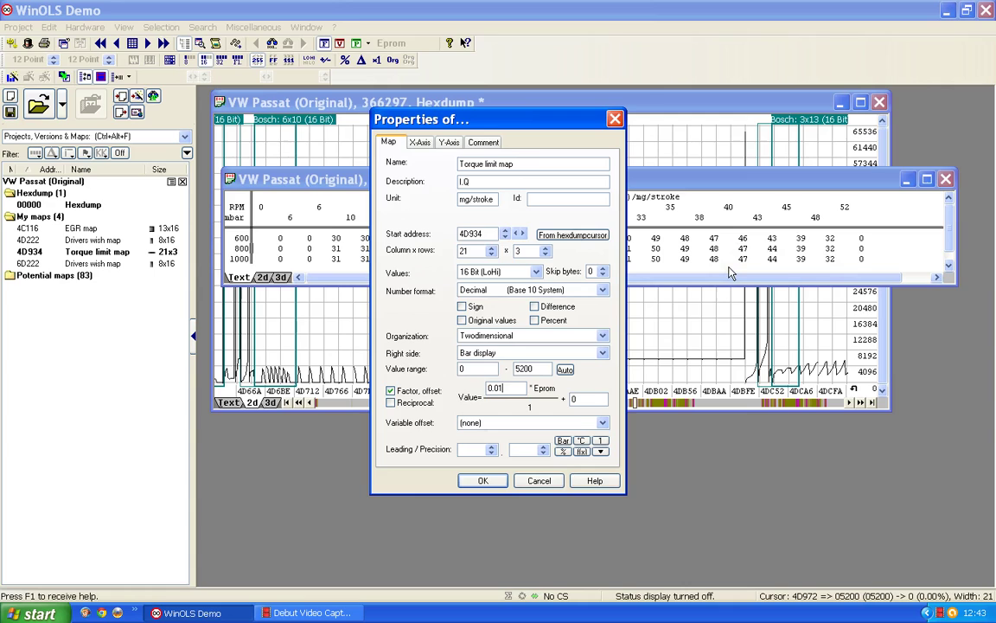
click(691, 327)
click(687, 328)
Set the map values' precision to 2 decimal places and apply the map properties.
click(544, 452)
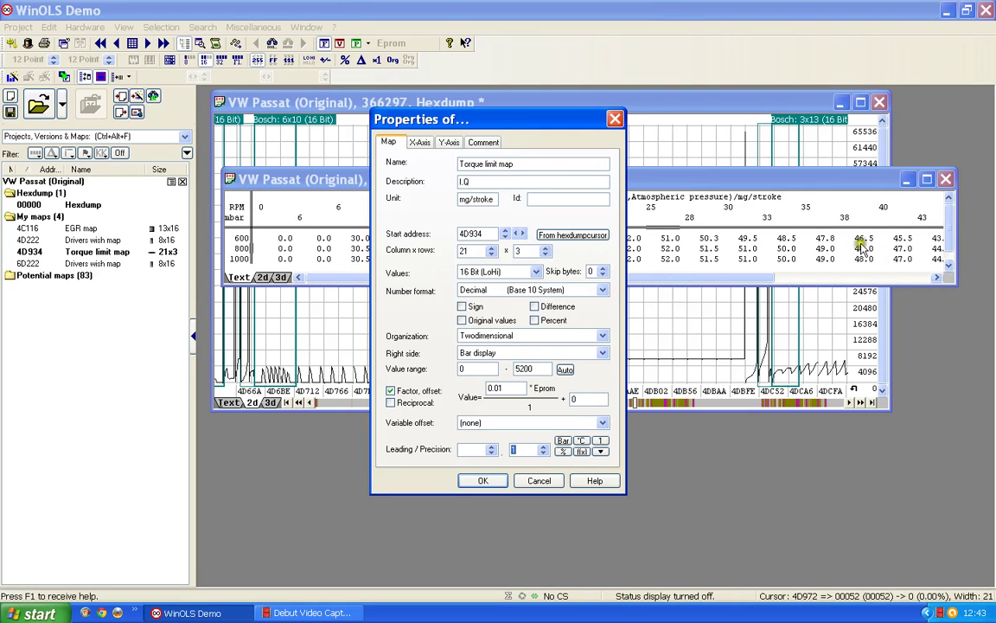
click(545, 453)
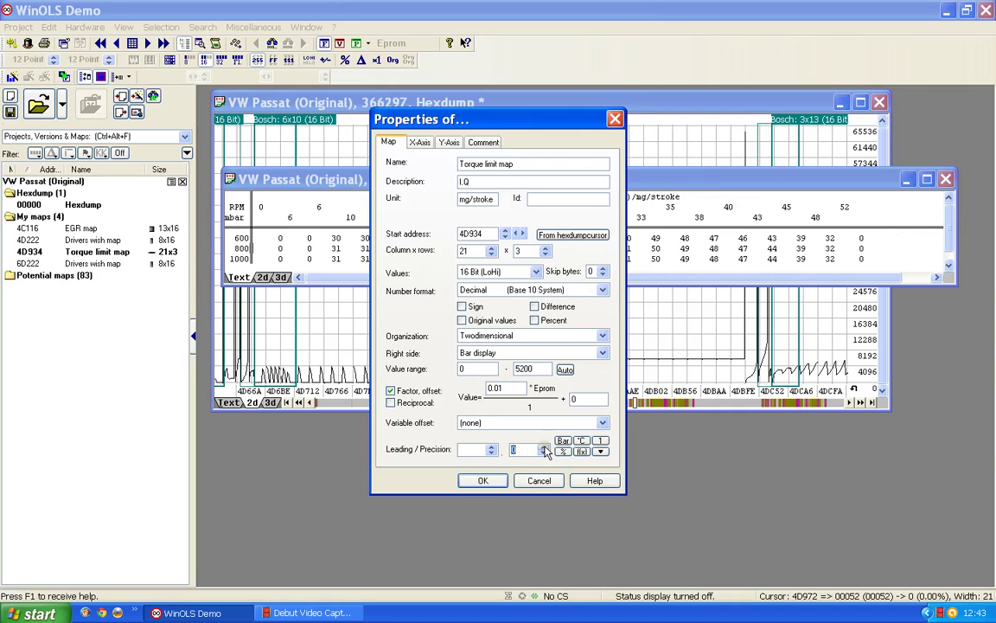
click(545, 450)
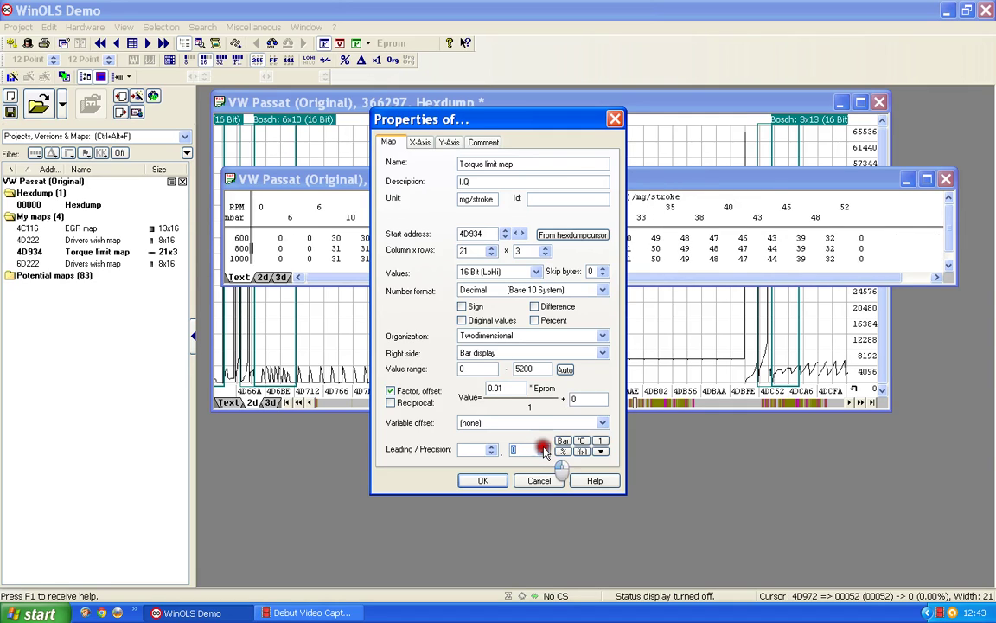
click(545, 452)
click(544, 450)
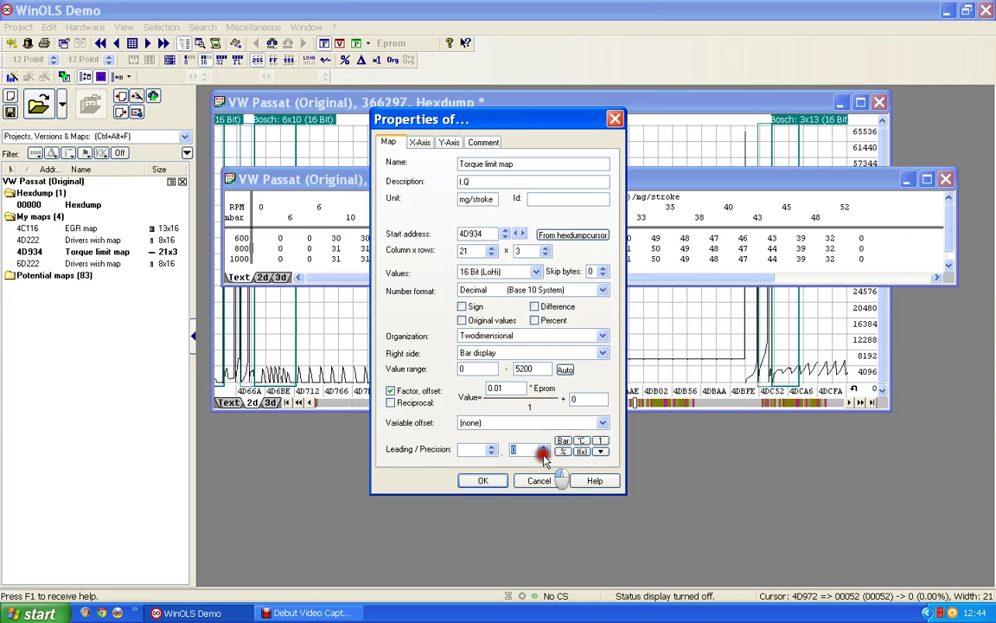
click(544, 450)
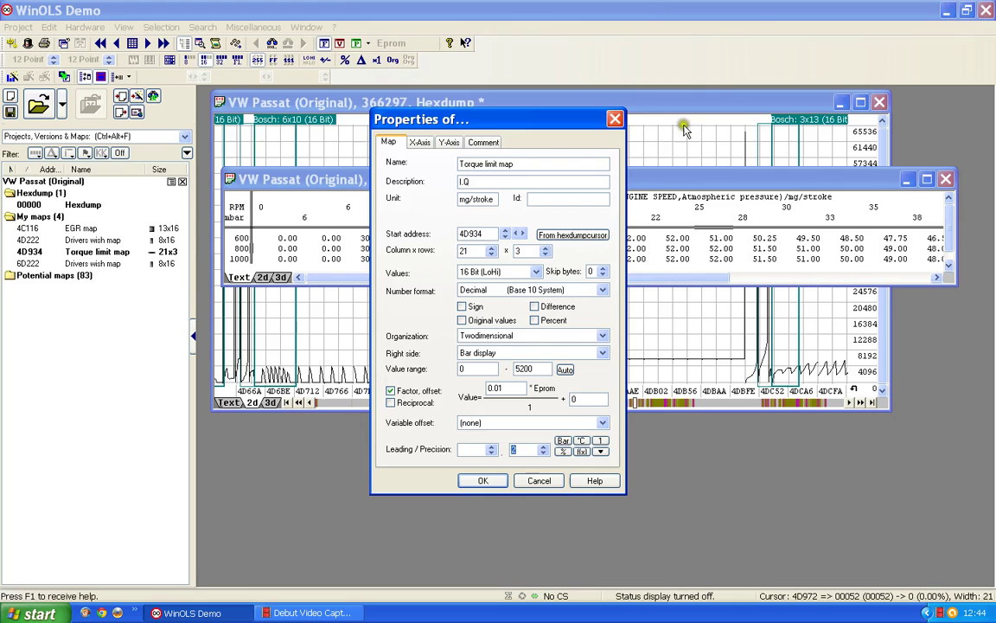
click(481, 481)
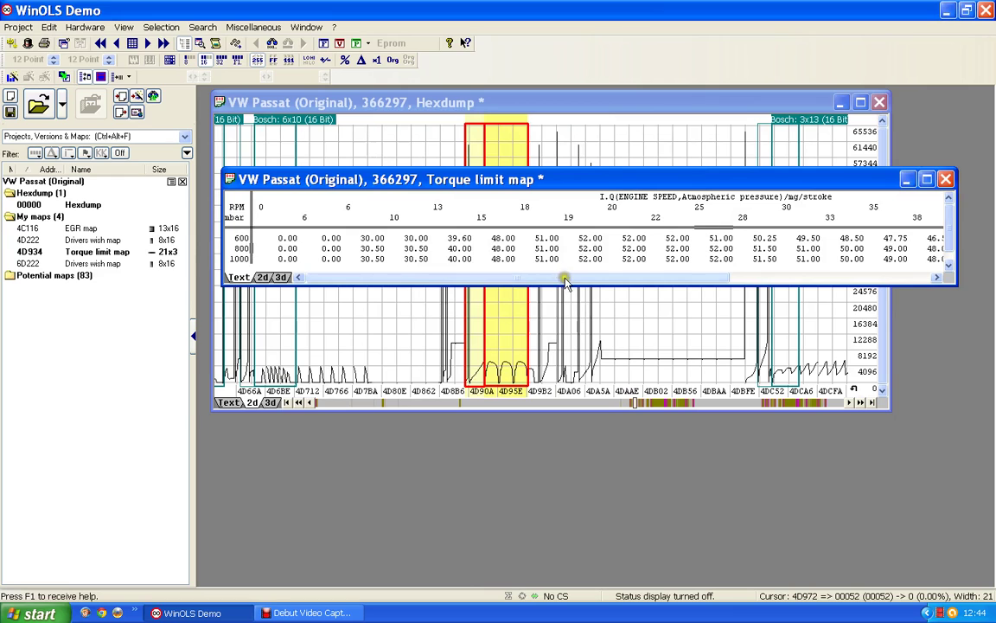
Set the factor of the torque limit map's engine speed X-axis to 1 and apply it.
drag(560, 279, 790, 279)
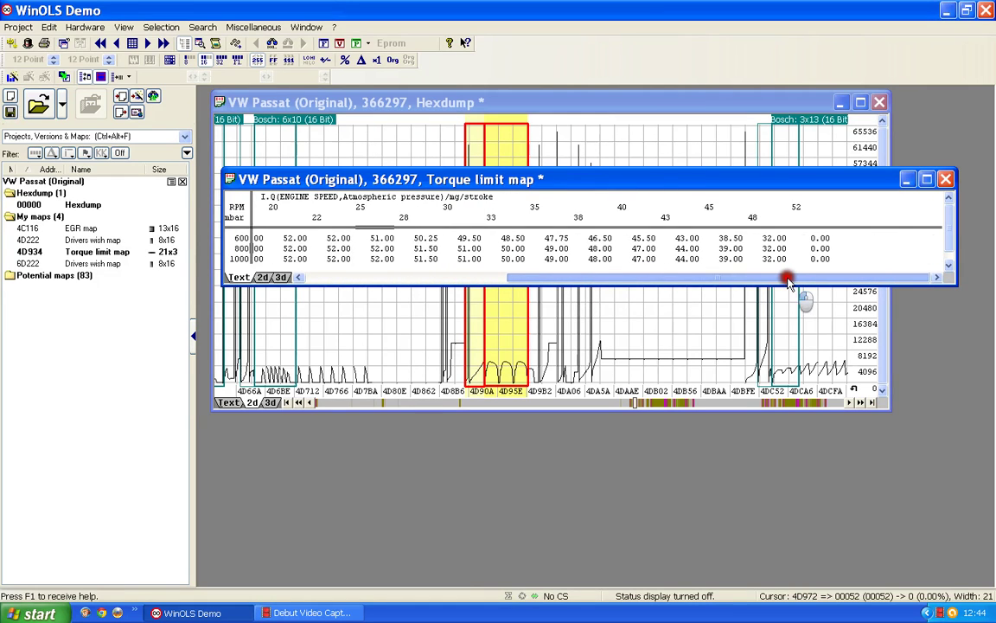
drag(788, 281, 654, 280)
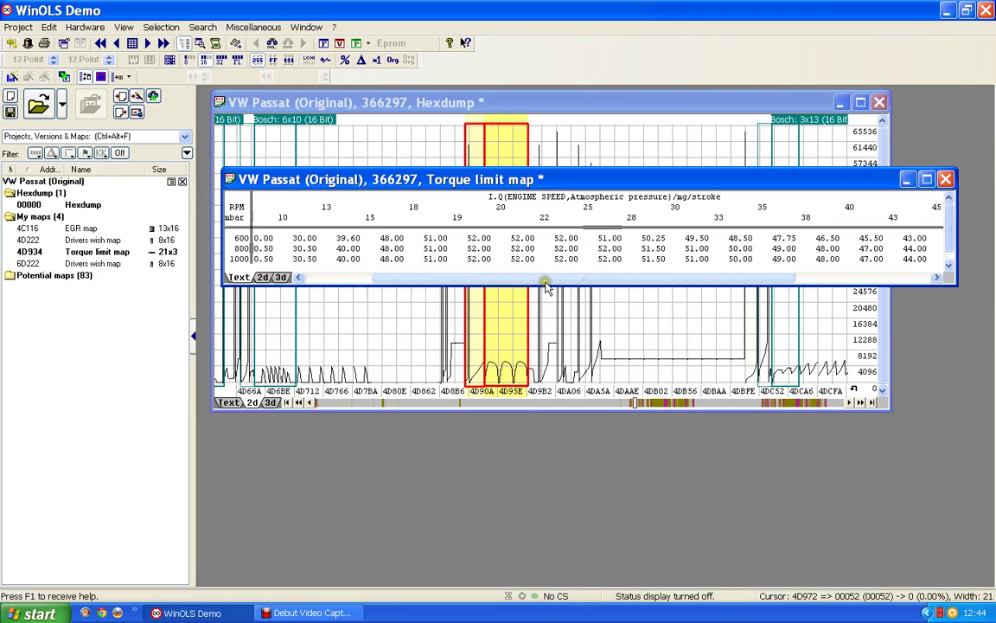
mouse_move(547, 279)
mouse_down()
mouse_move(716, 279)
mouse_move(547, 278)
mouse_up()
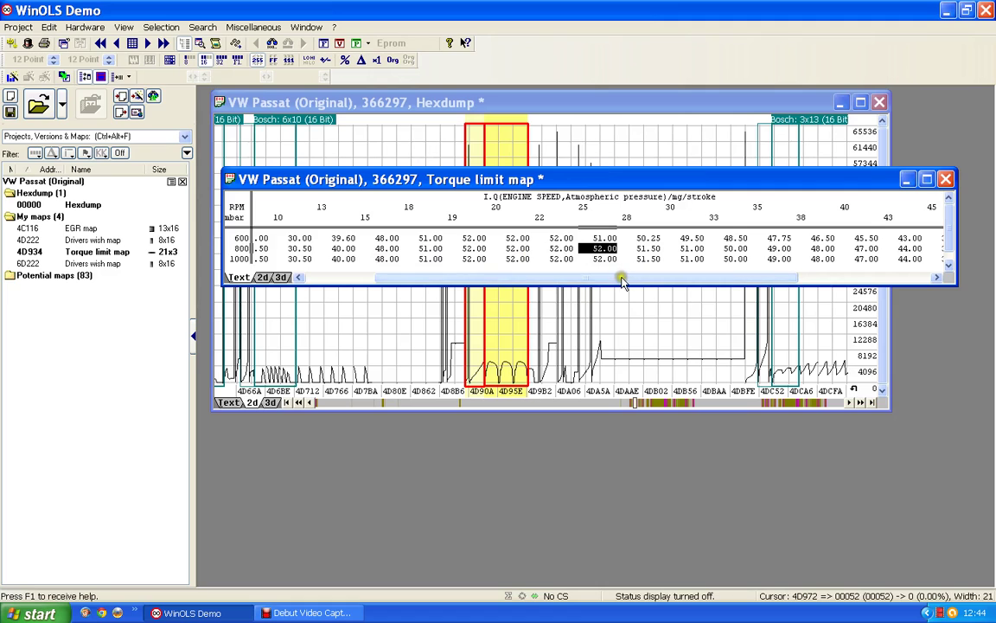
drag(613, 282, 519, 278)
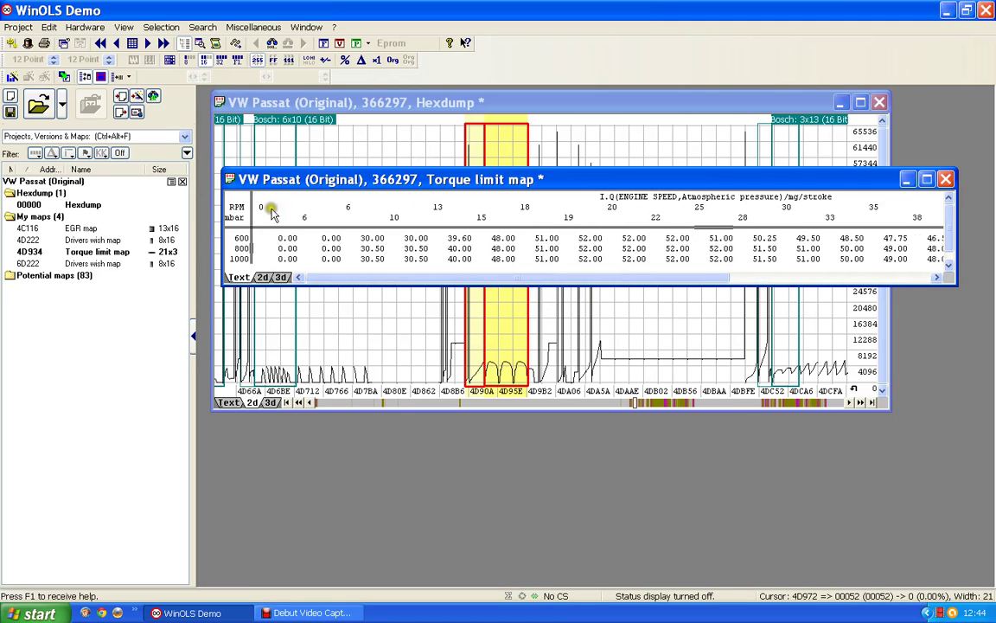
double_click(558, 214)
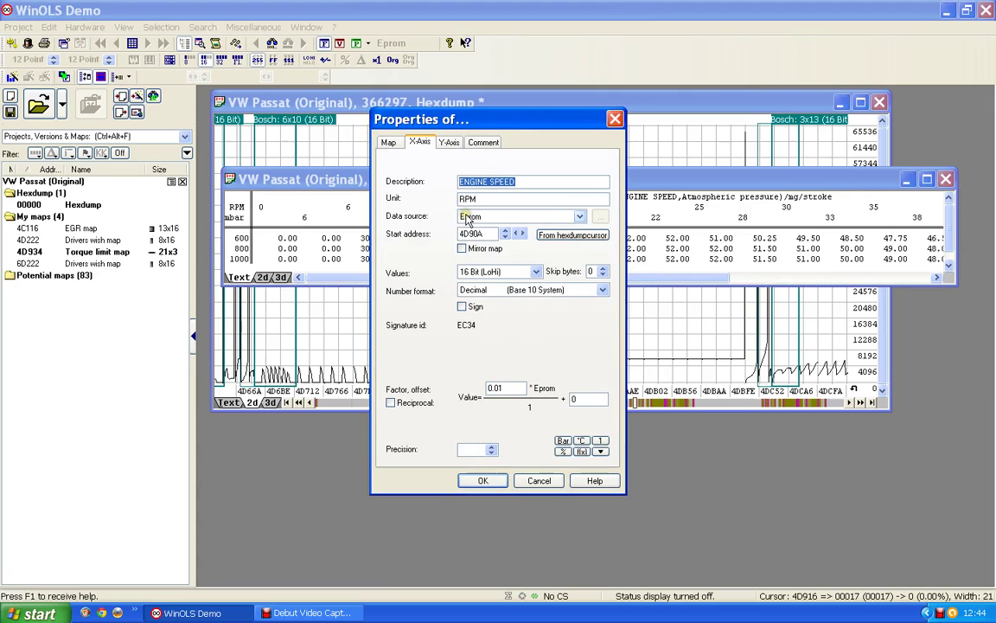
drag(500, 388, 417, 387)
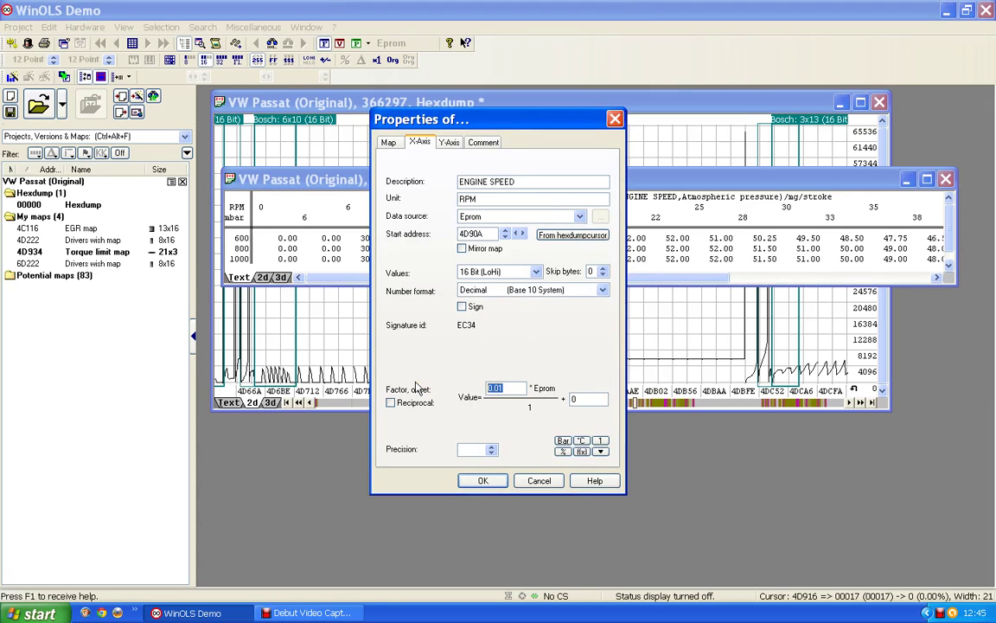
text(1)
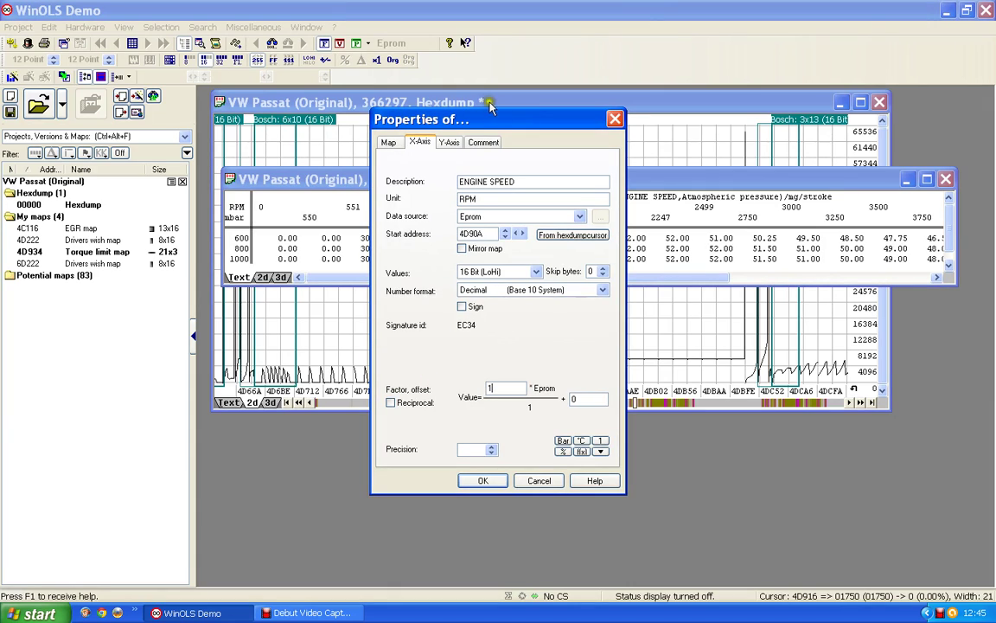
click(482, 482)
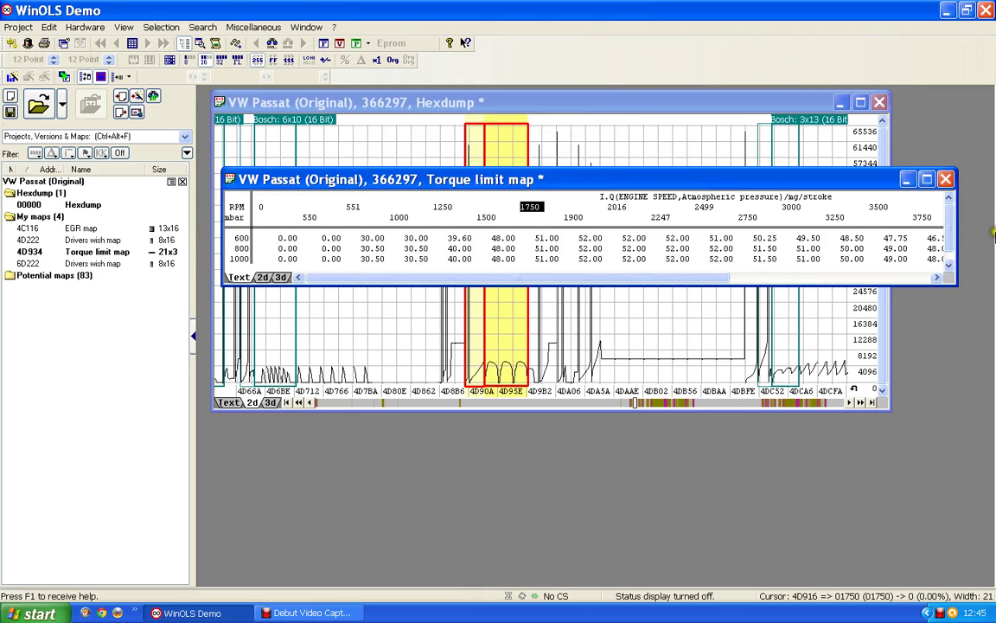
Review the torque limit map's full engine speed axis and check the properties of its atmospheric pressure Y-axis.
drag(599, 278, 789, 281)
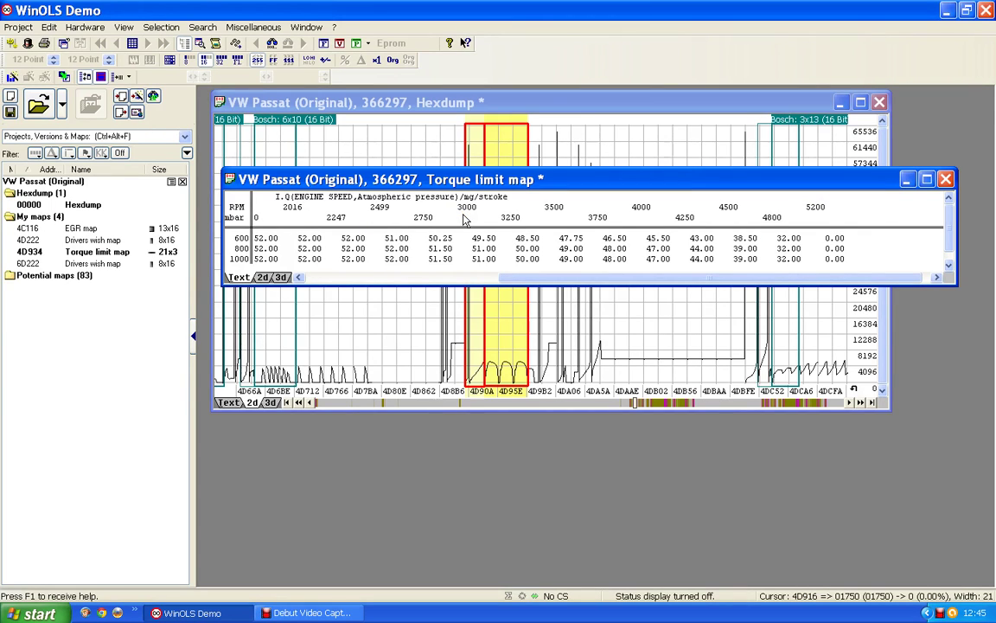
drag(741, 277, 733, 279)
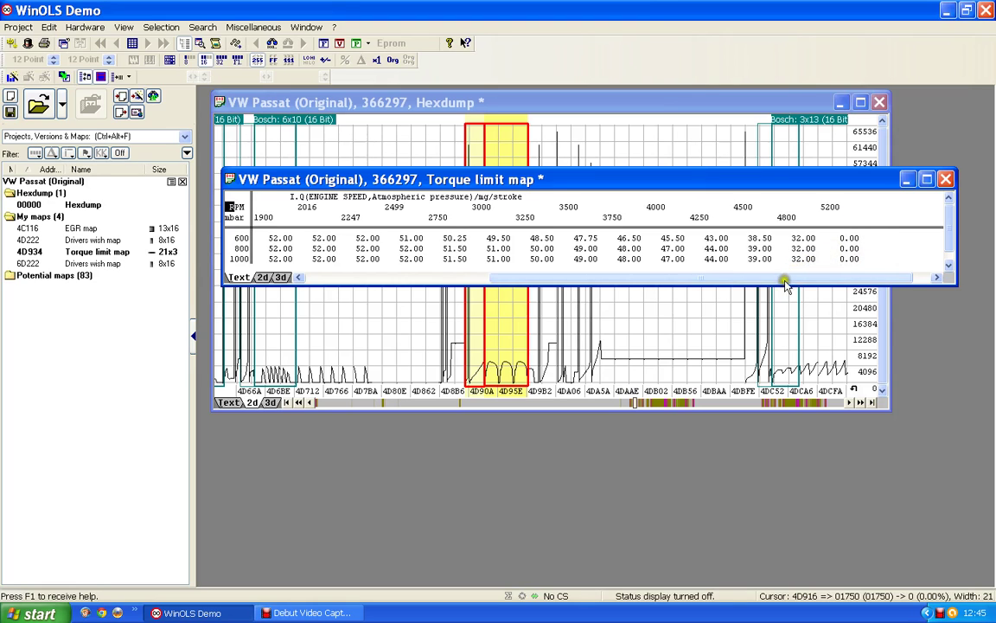
drag(787, 280, 508, 283)
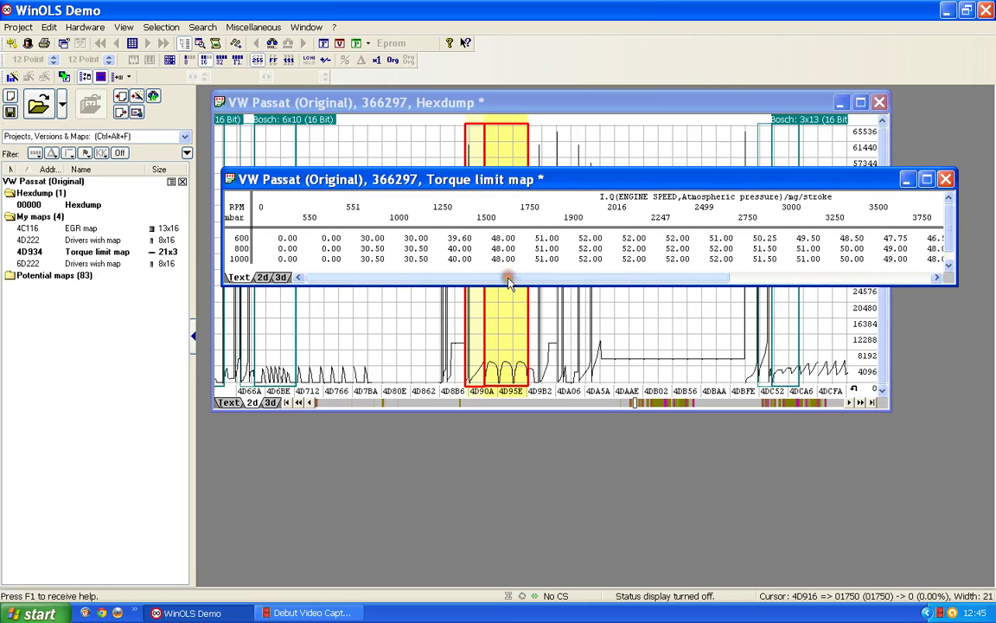
click(240, 241)
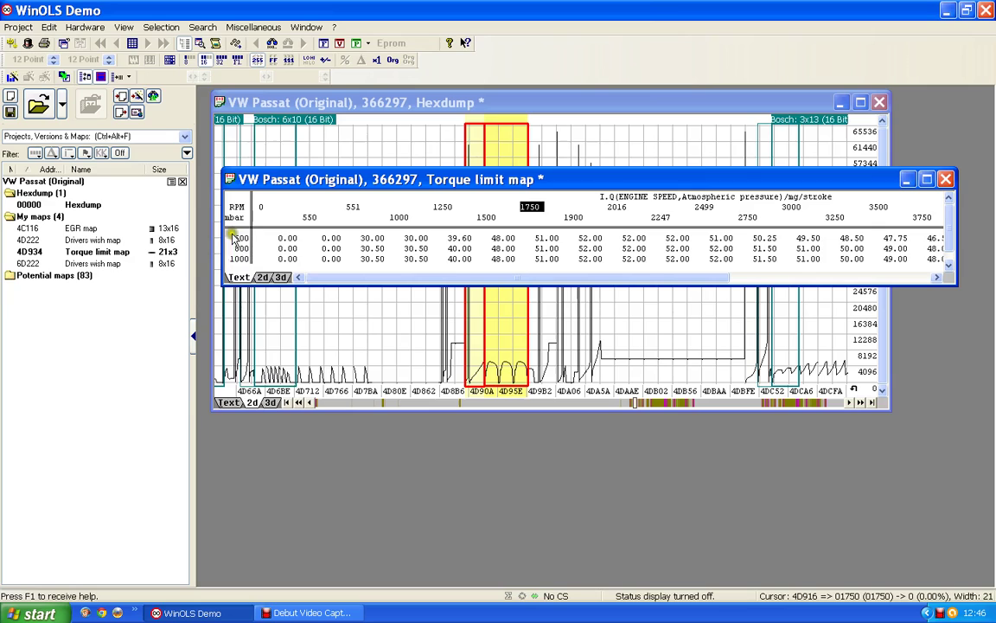
click(246, 259)
double_click(243, 251)
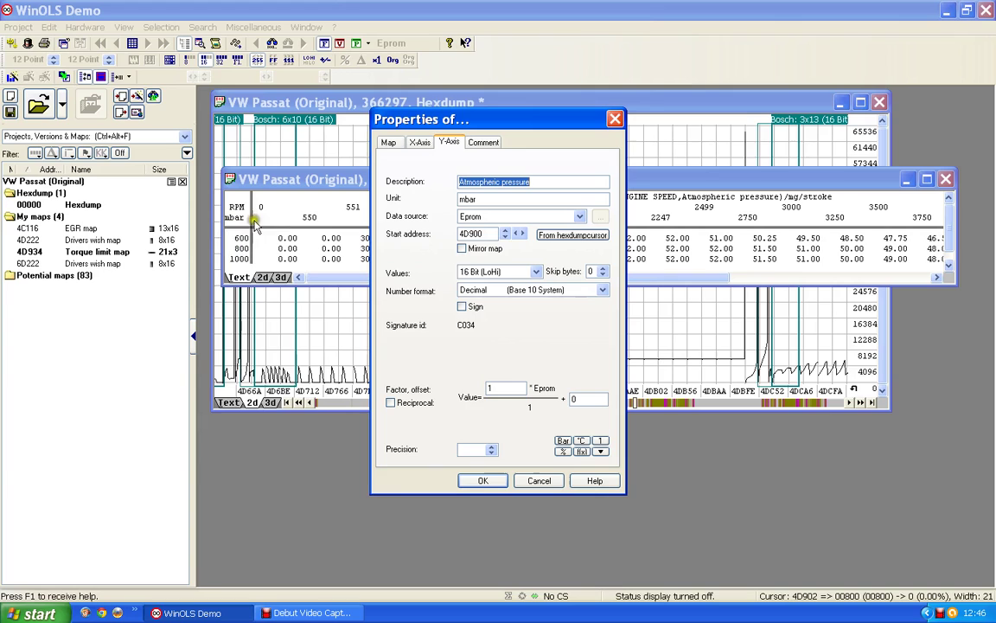
click(483, 480)
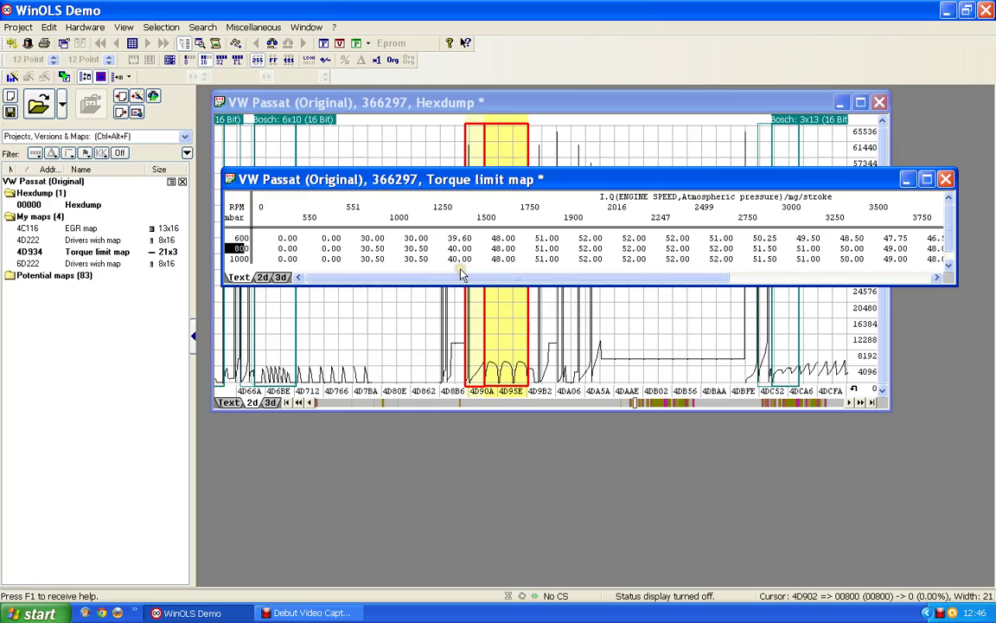
Examine the torque limit map's injection quantities for each atmospheric pressure row up to the highest engine speeds.
click(255, 248)
click(698, 281)
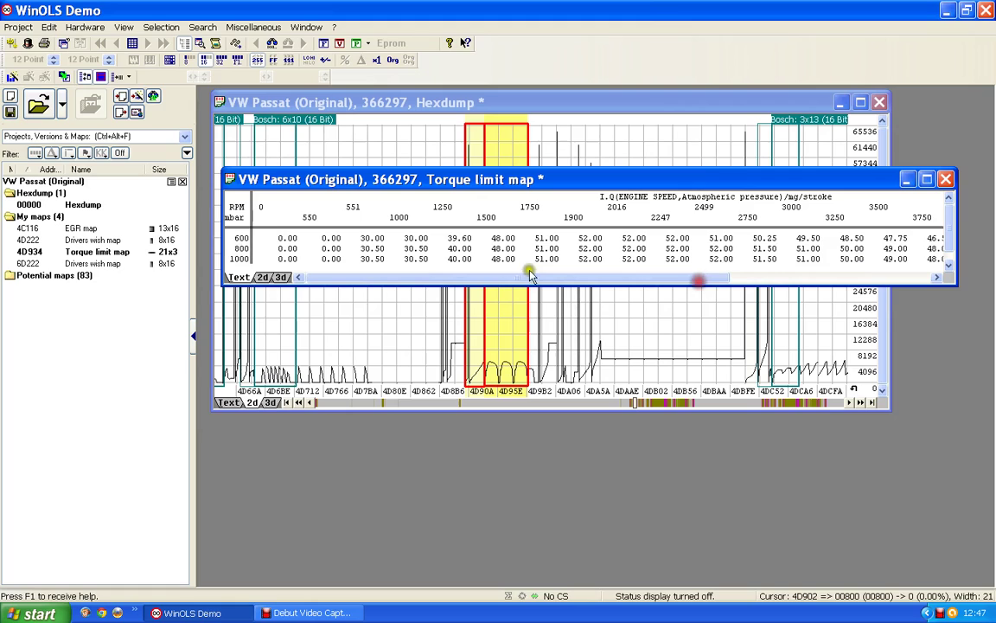
click(241, 239)
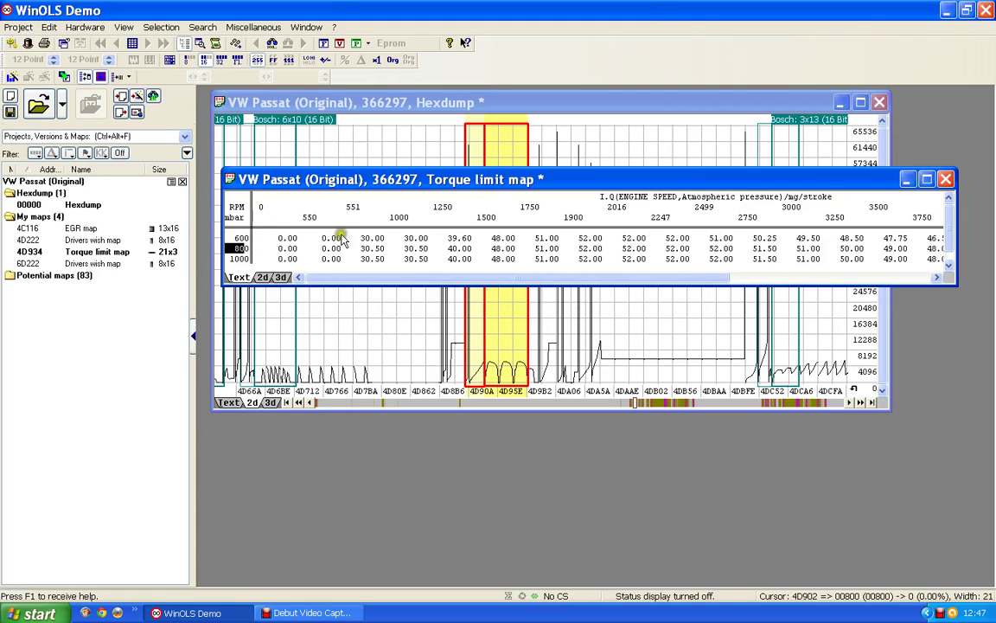
click(459, 247)
drag(666, 279, 885, 276)
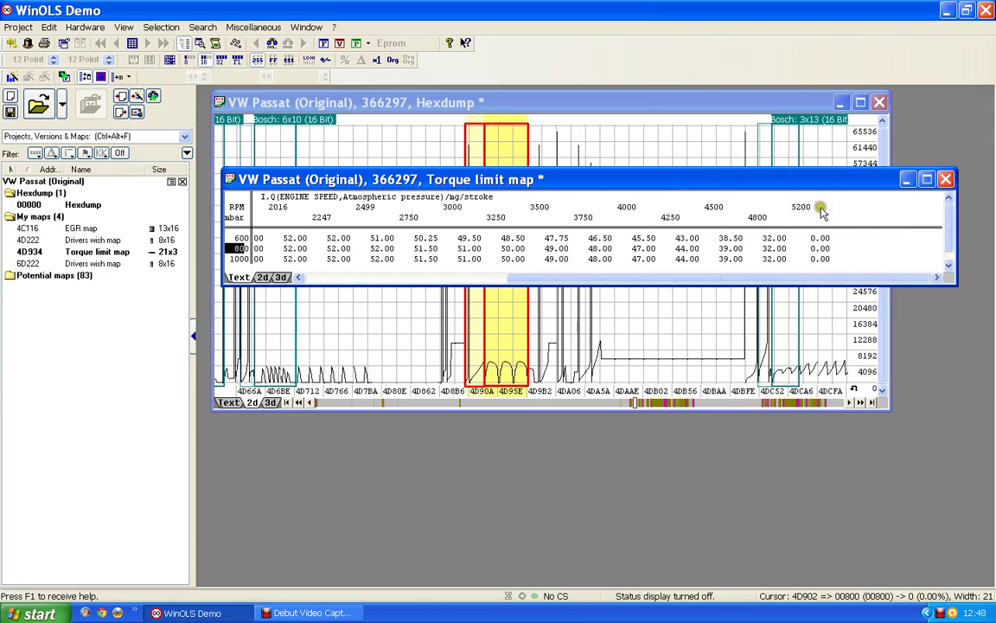